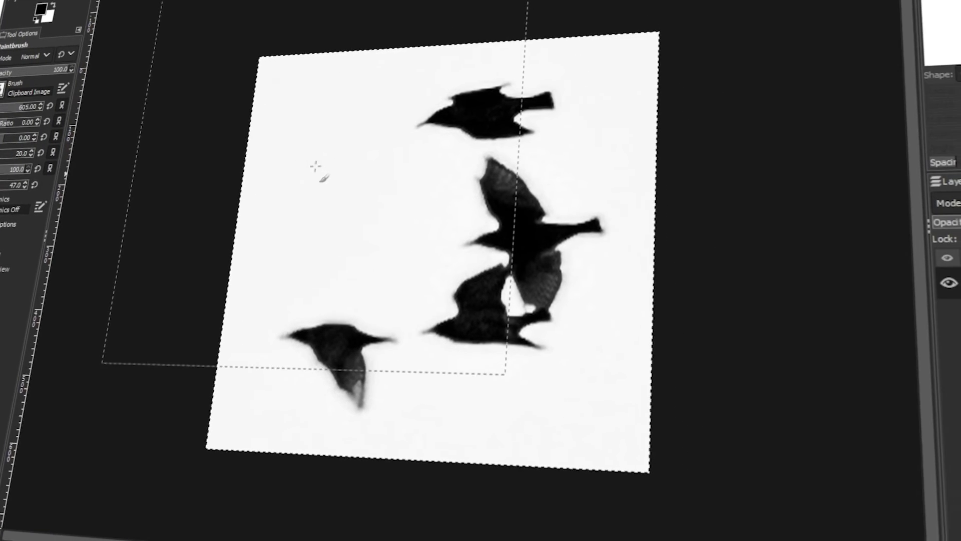
Stamp one copy of the Clipboard Image bird brush onto the canvas.
{"action": "left_click", "coordinate": [316, 166]}
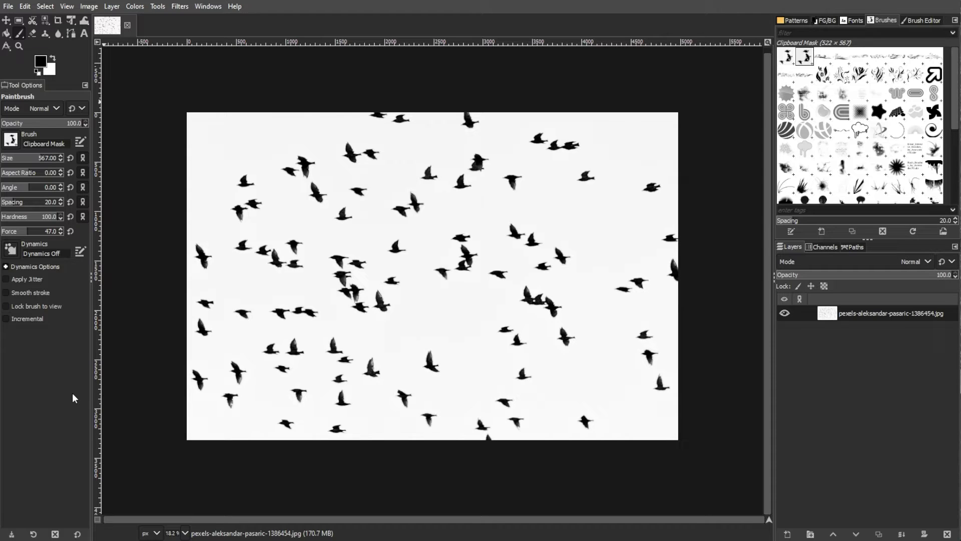
Crop the flock photo to a 605 × 594 px area around four birds, keeping its scale unchanged.
{"action": "left_click", "coordinate": [59, 21]}
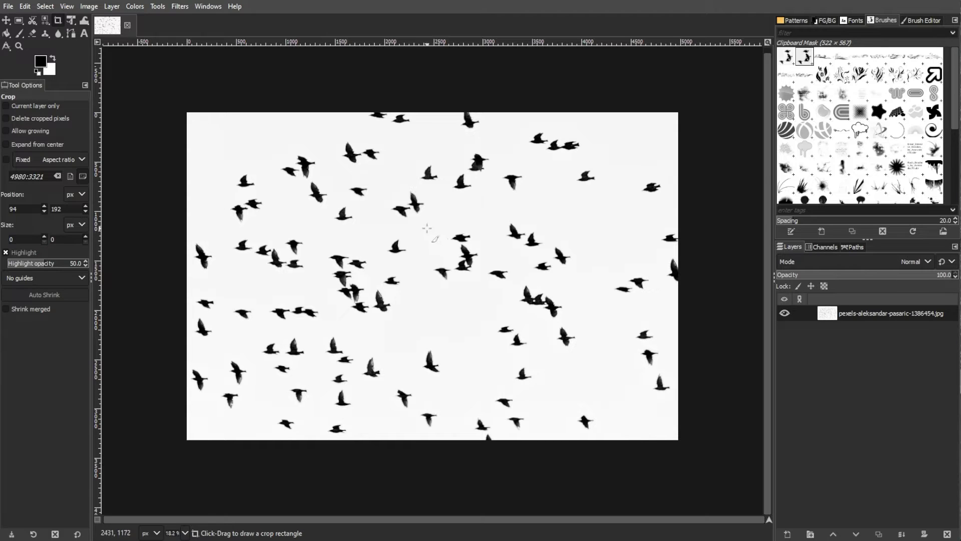
{"action": "left_click_drag", "start_coordinate": [425, 227], "coordinate": [484, 286]}
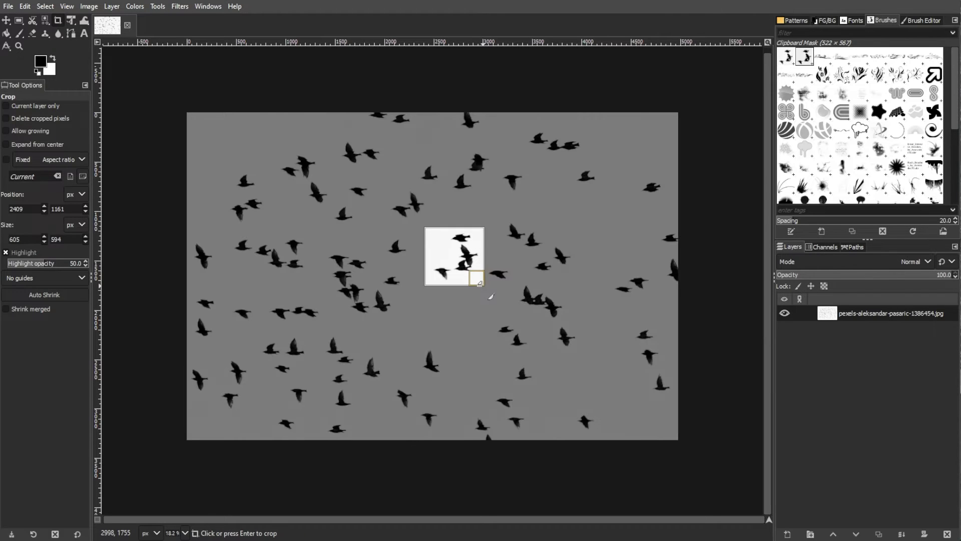
{"action": "key", "text": "Return"}
{"action": "scroll", "coordinate": [484, 286], "scroll_direction": "up", "scroll_amount": 6}
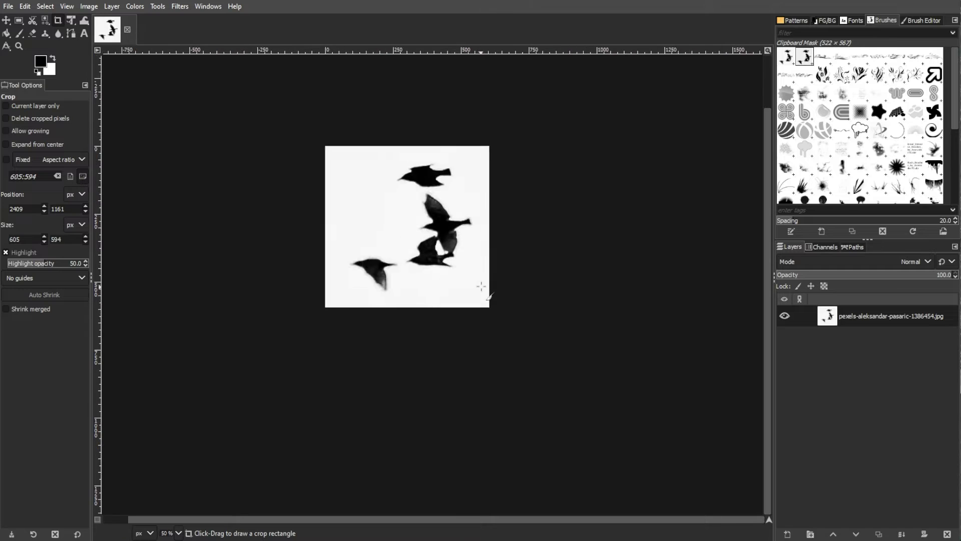
{"action": "left_click_drag", "start_coordinate": [519, 518], "coordinate": [419, 519]}
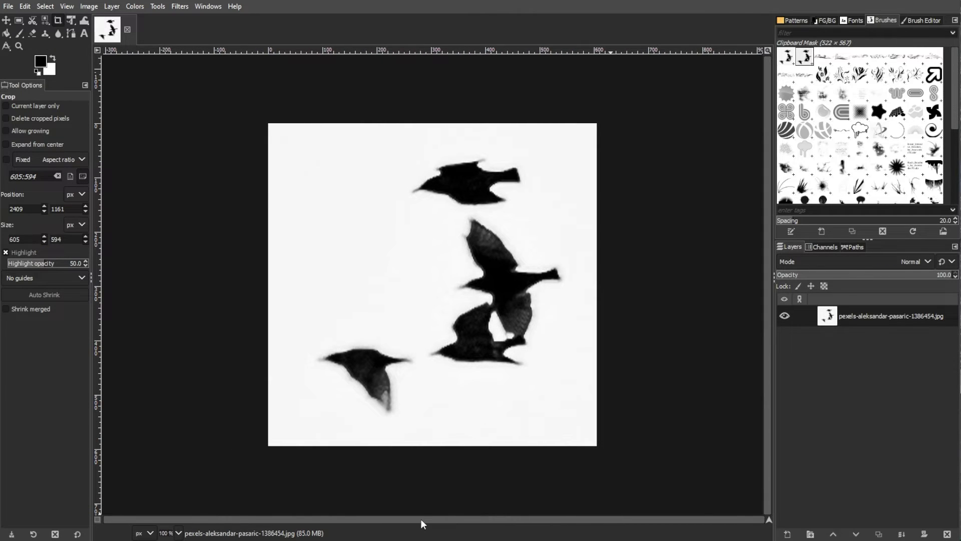
{"action": "key", "text": "shift+s"}
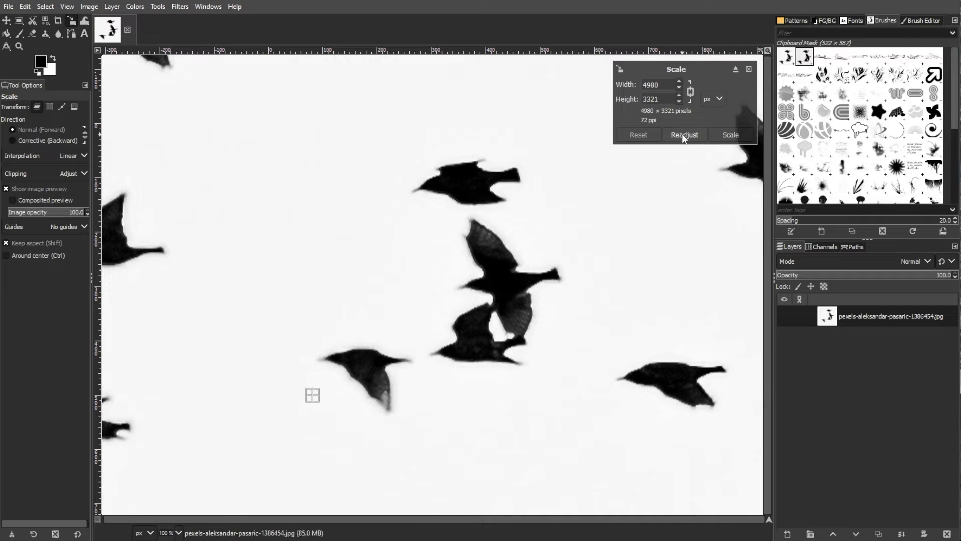
{"action": "left_click", "coordinate": [749, 69]}
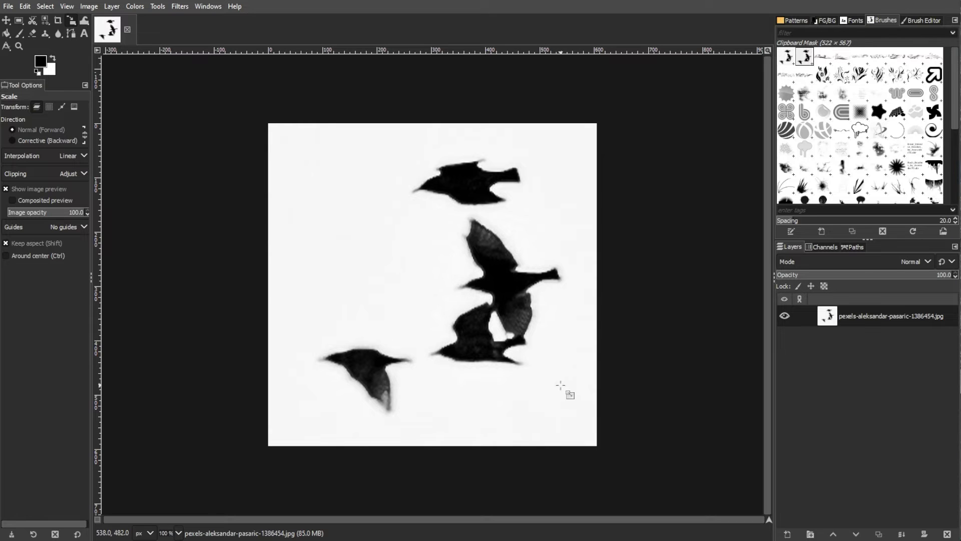
Convert the cropped four-bird image to Grayscale mode.
{"action": "left_click", "coordinate": [91, 7]}
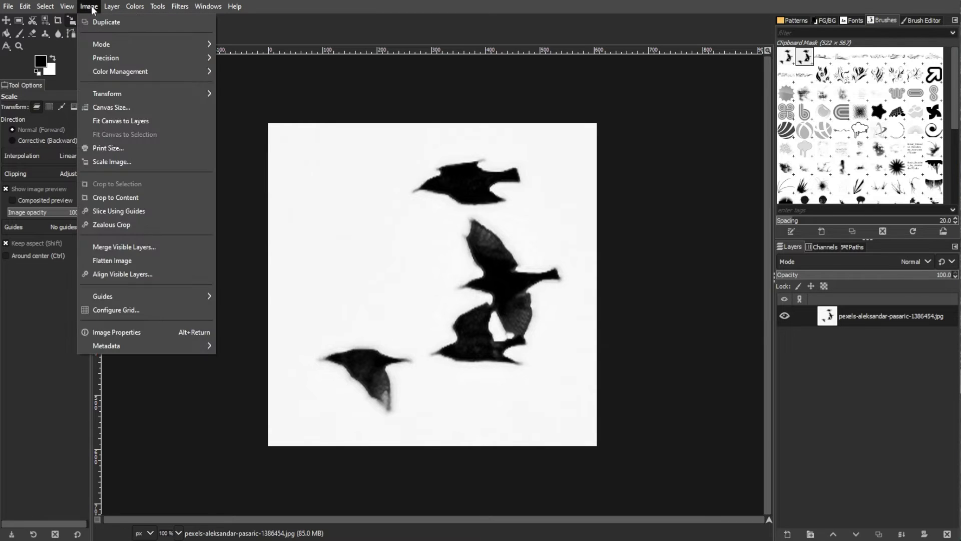
{"action": "mouse_move", "coordinate": [101, 45]}
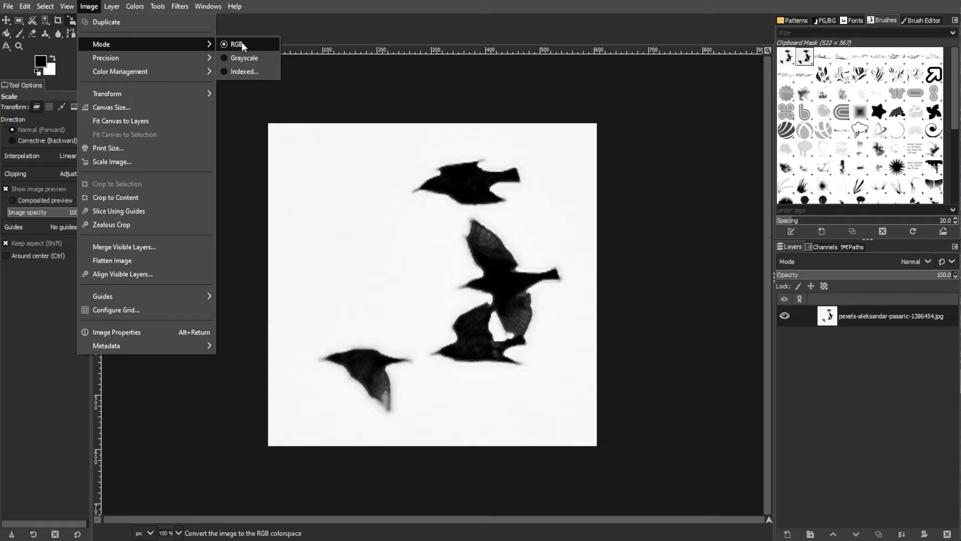
{"action": "left_click", "coordinate": [242, 58]}
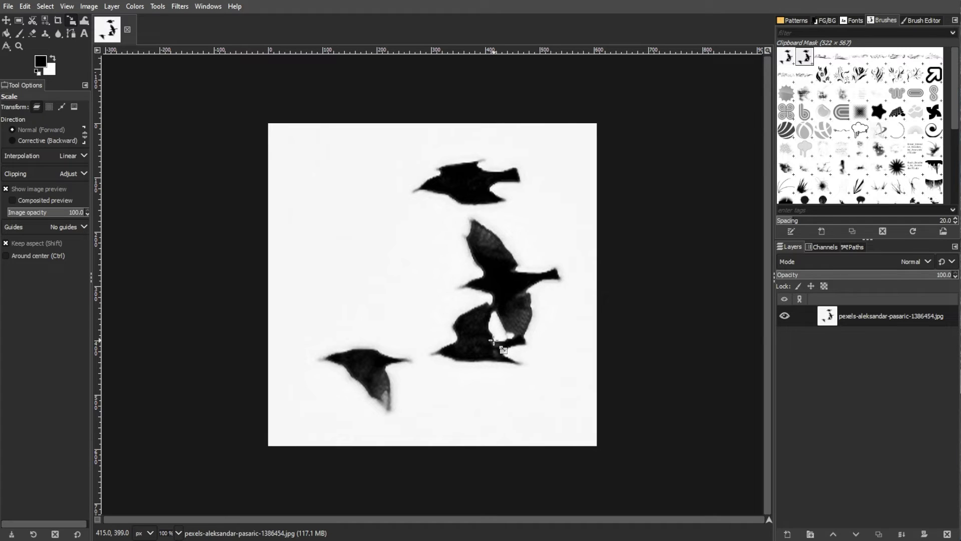
Leave the Layer Transparency options unchanged and select the entire image.
{"action": "left_click", "coordinate": [112, 6]}
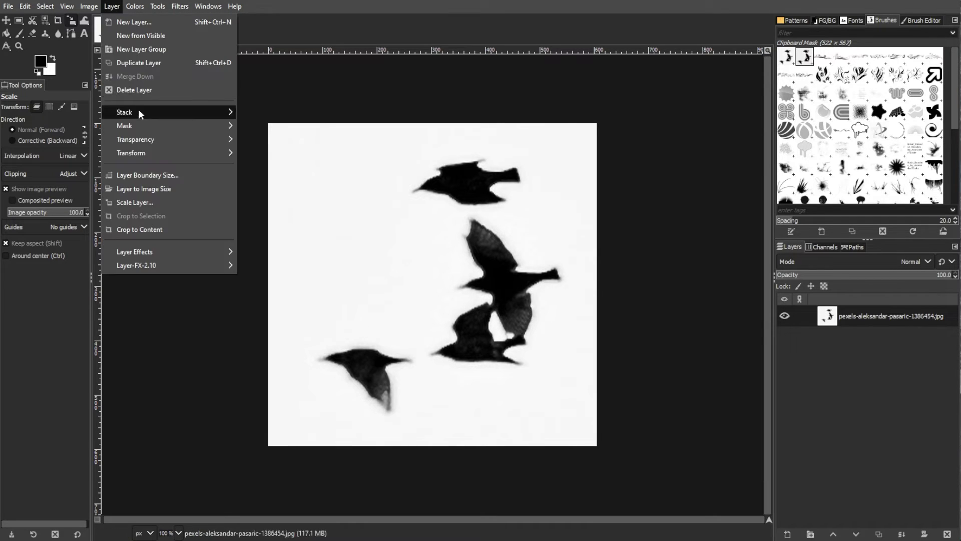
{"action": "mouse_move", "coordinate": [143, 141]}
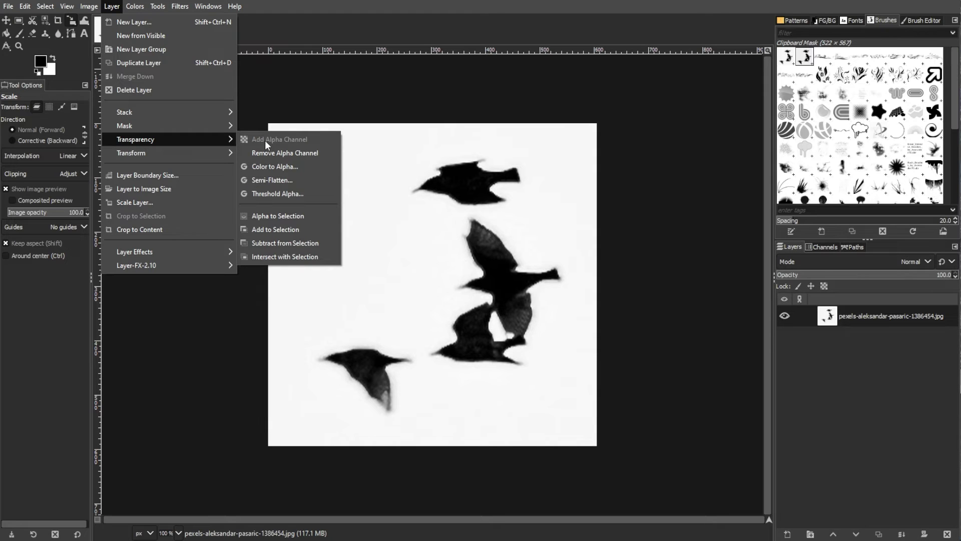
{"action": "key", "text": "Escape"}
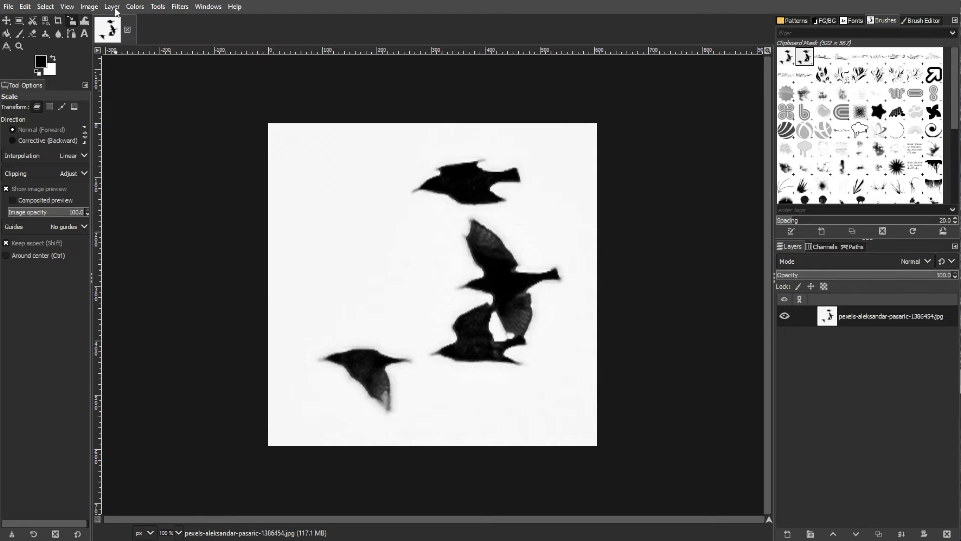
{"action": "key", "text": "ctrl"}
{"action": "left_click", "coordinate": [28, 6]}
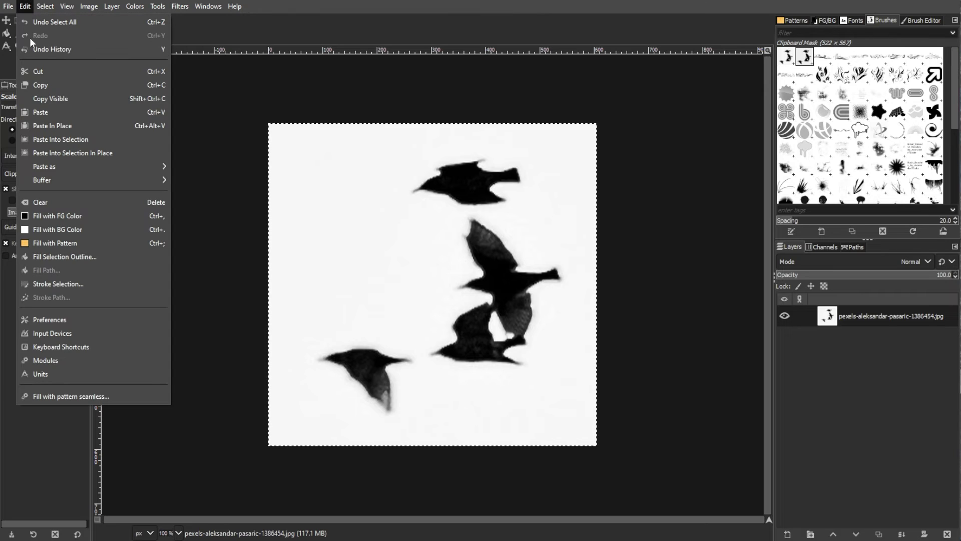
Copy the whole four-bird image to the clipboard.
{"action": "left_click", "coordinate": [40, 88]}
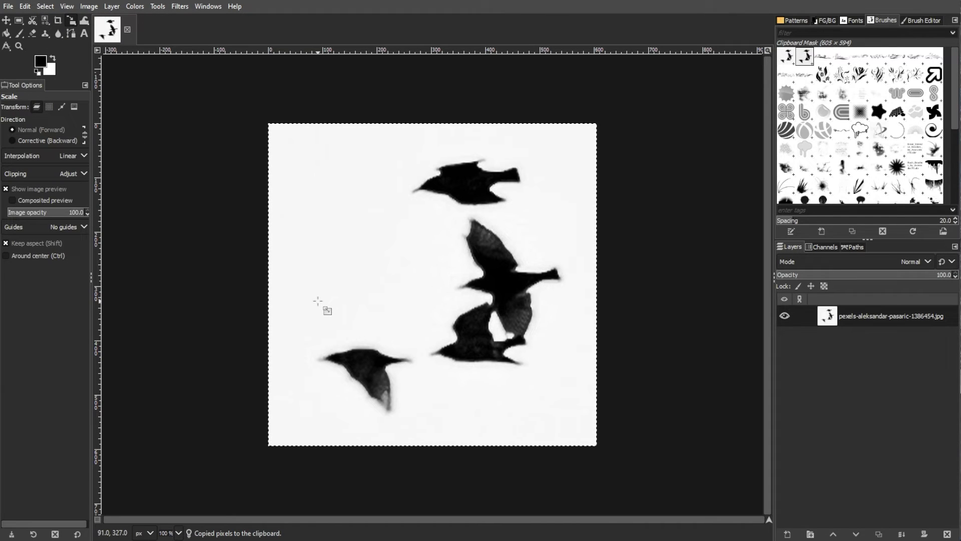
{"action": "left_click", "coordinate": [208, 6]}
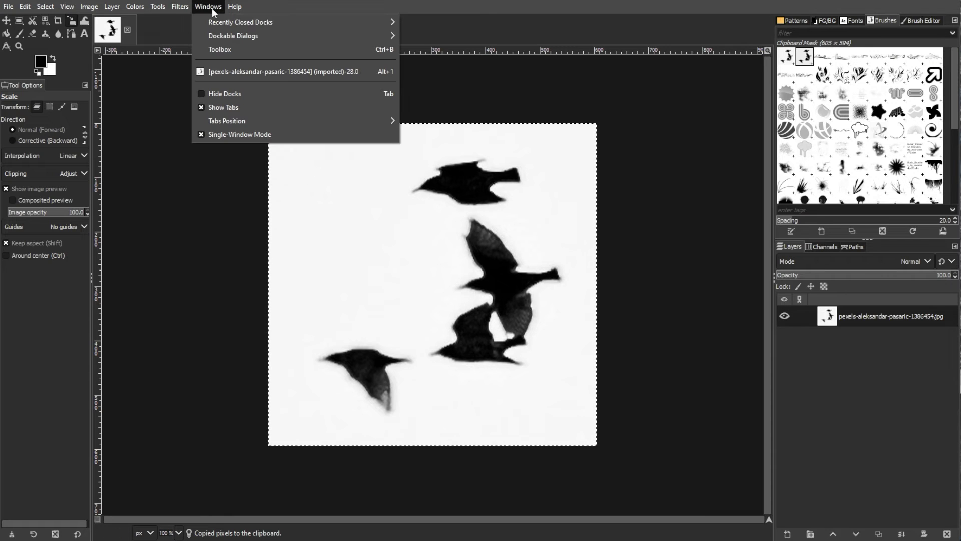
{"action": "mouse_move", "coordinate": [216, 36]}
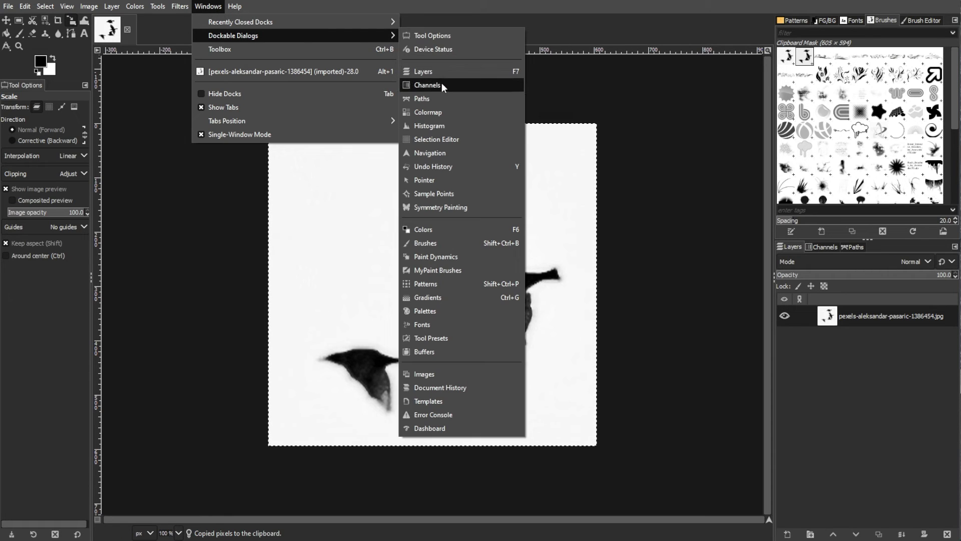
{"action": "left_click", "coordinate": [458, 255]}
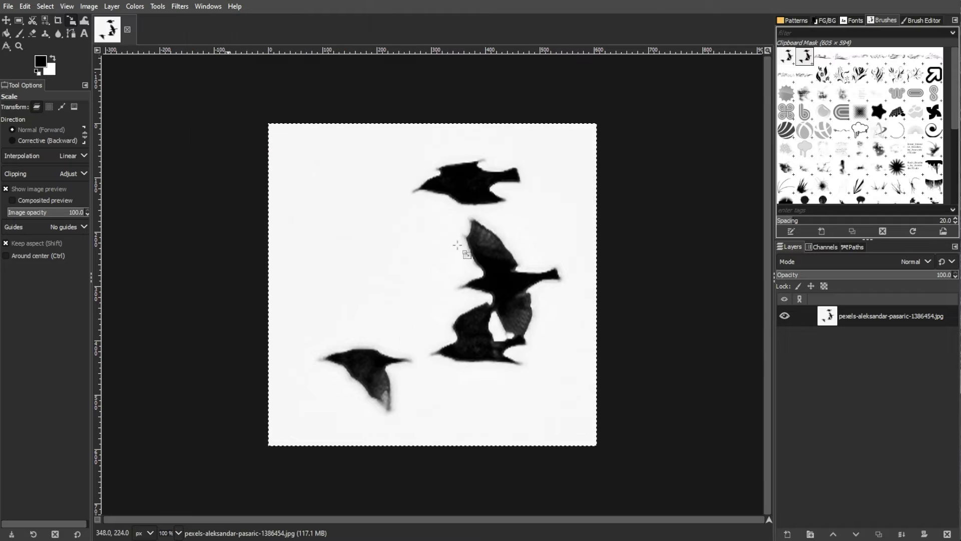
Open the Clipboard Mask brush, holding the four-bird crop at size 605, in the brush editor.
{"action": "left_click", "coordinate": [791, 60]}
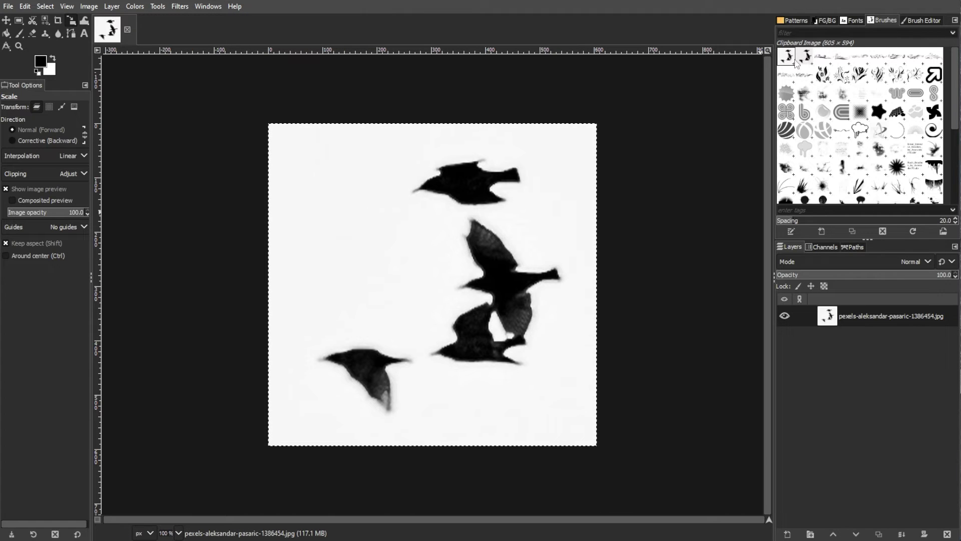
{"action": "left_click", "coordinate": [807, 60]}
{"action": "left_click", "coordinate": [790, 60]}
{"action": "left_click", "coordinate": [805, 59]}
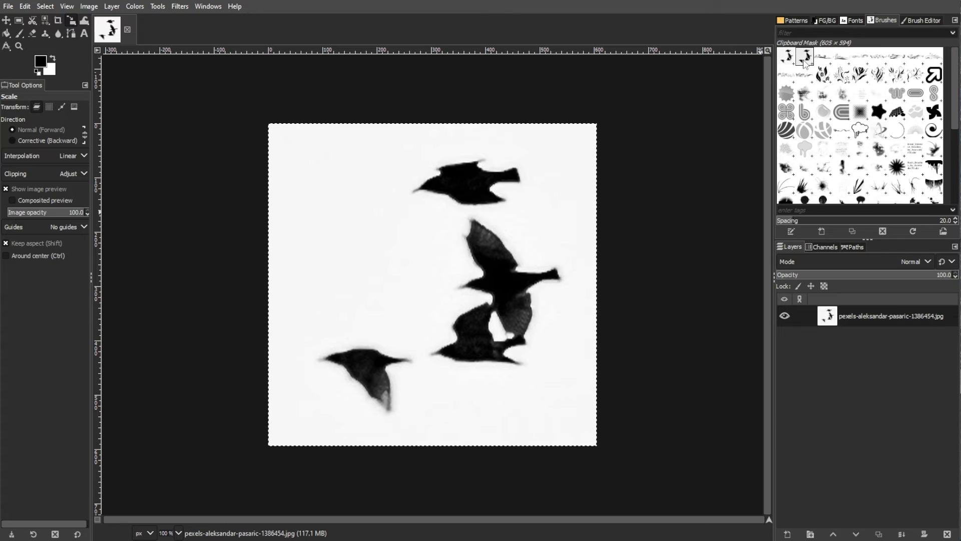
{"action": "double_click", "coordinate": [803, 59]}
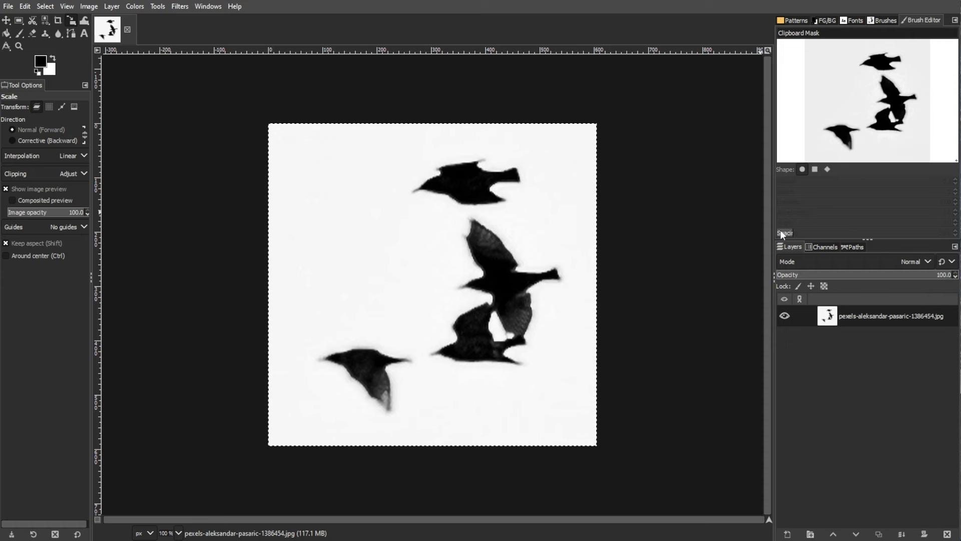
{"action": "left_click", "coordinate": [19, 34]}
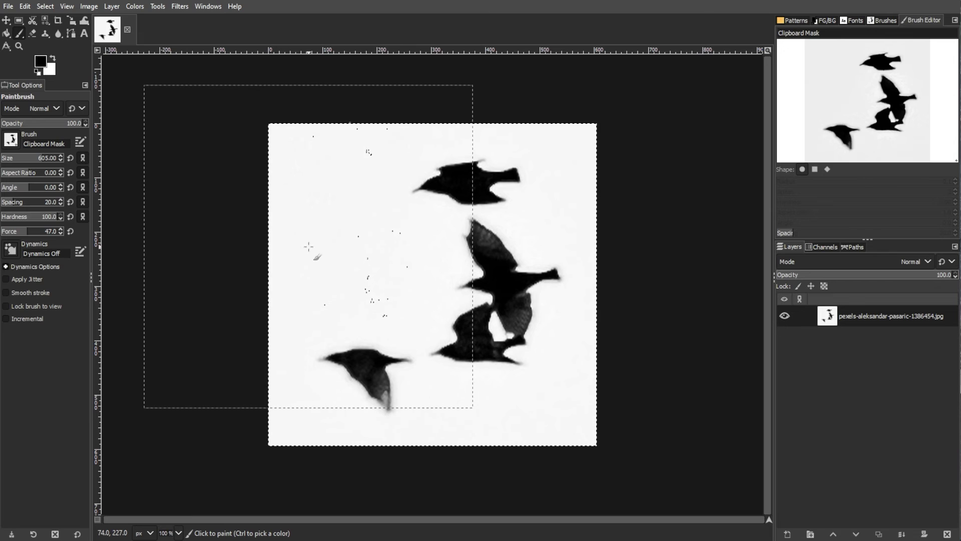
Set the paintbrush to the Clipboard Image brush, test-stamp two birds, then undo them.
{"action": "left_click", "coordinate": [10, 140]}
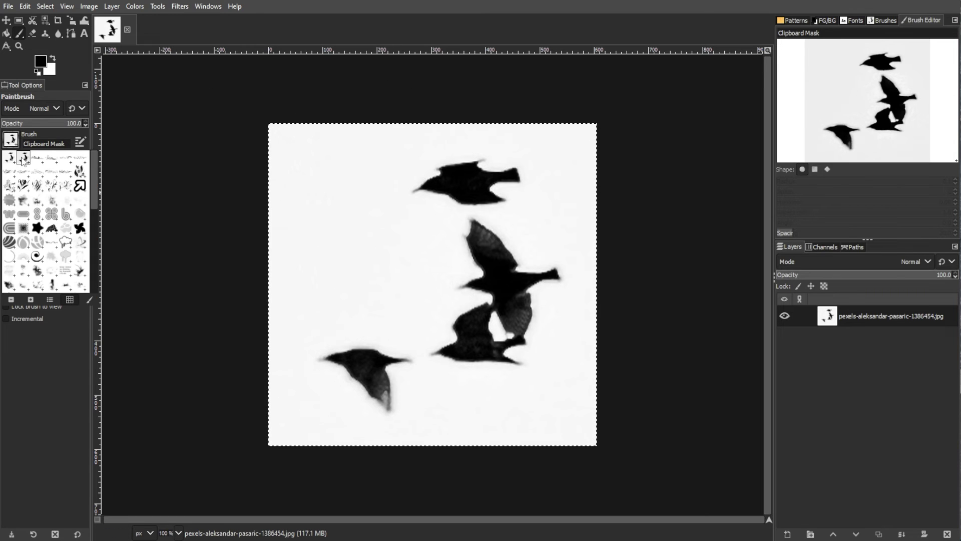
{"action": "left_click", "coordinate": [13, 160]}
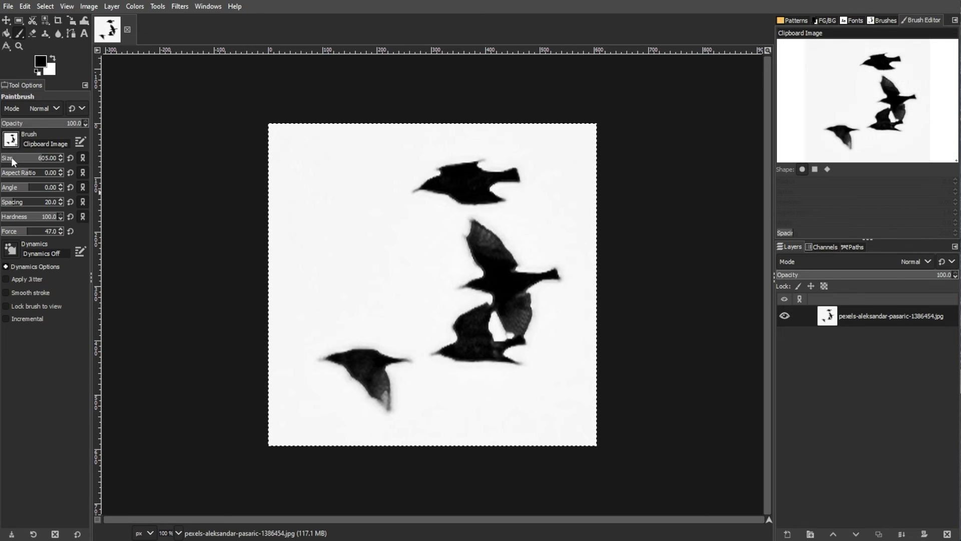
{"action": "left_click", "coordinate": [330, 223]}
{"action": "left_click", "coordinate": [497, 324]}
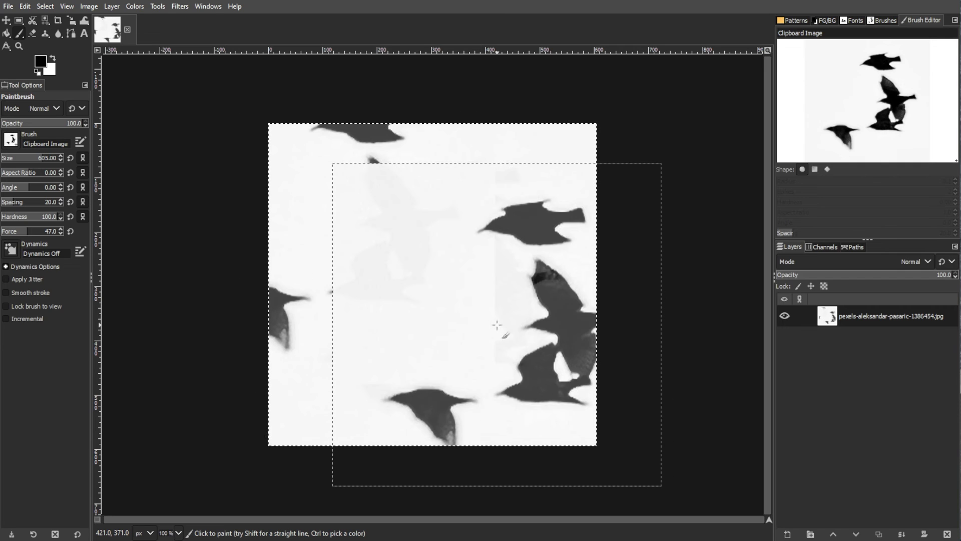
{"action": "key", "text": "ctrl+z"}
{"action": "key", "text": "ctrl+z"}
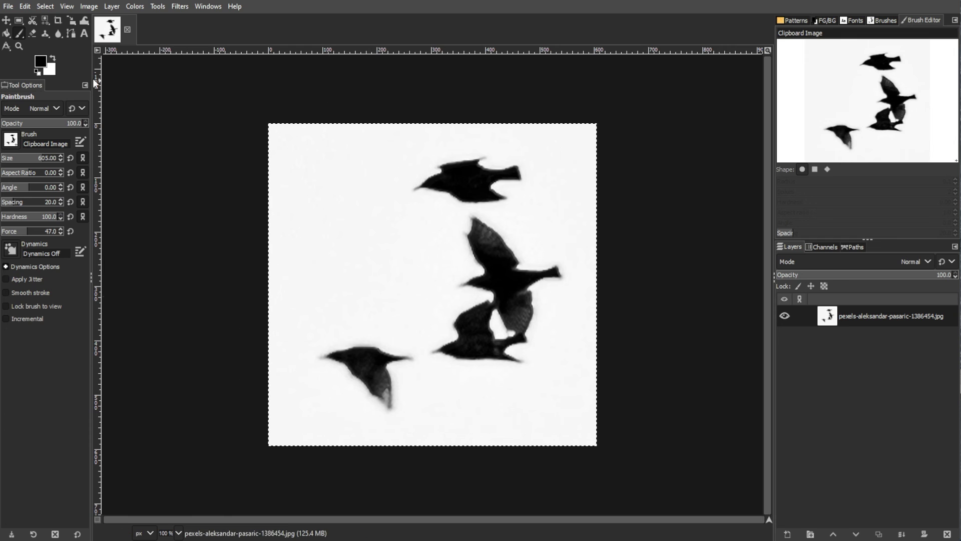
{"action": "left_click", "coordinate": [25, 6]}
{"action": "left_click", "coordinate": [65, 318]}
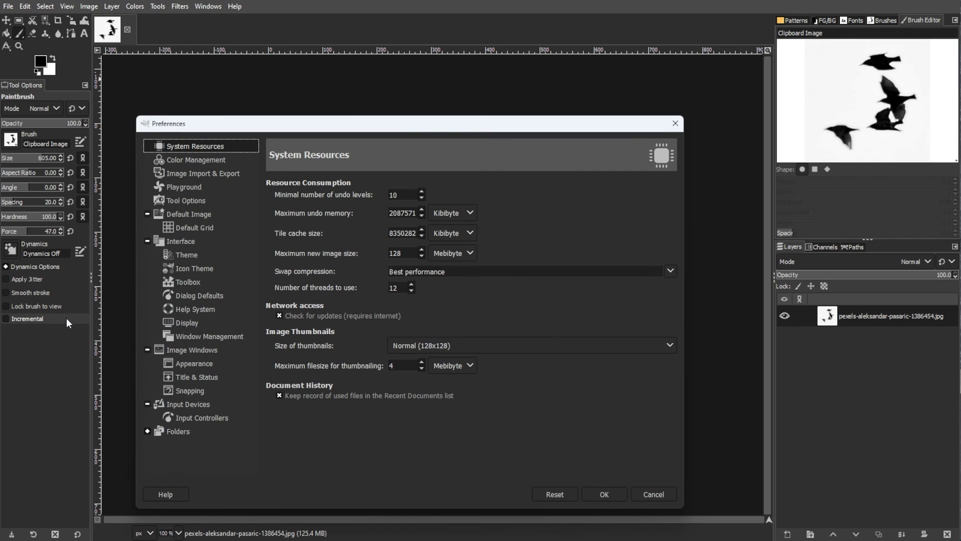
{"action": "left_click", "coordinate": [179, 431]}
{"action": "left_click", "coordinate": [149, 431]}
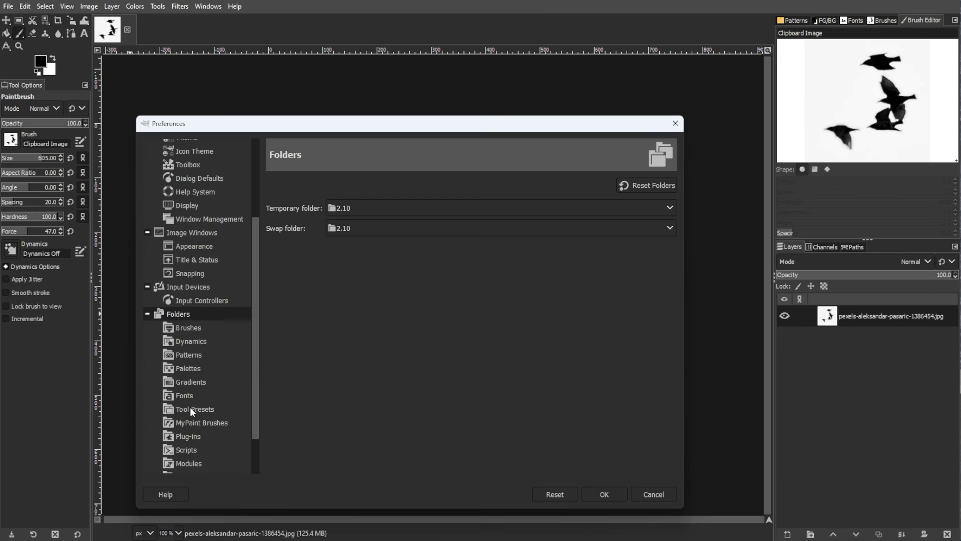
{"action": "left_click", "coordinate": [201, 327]}
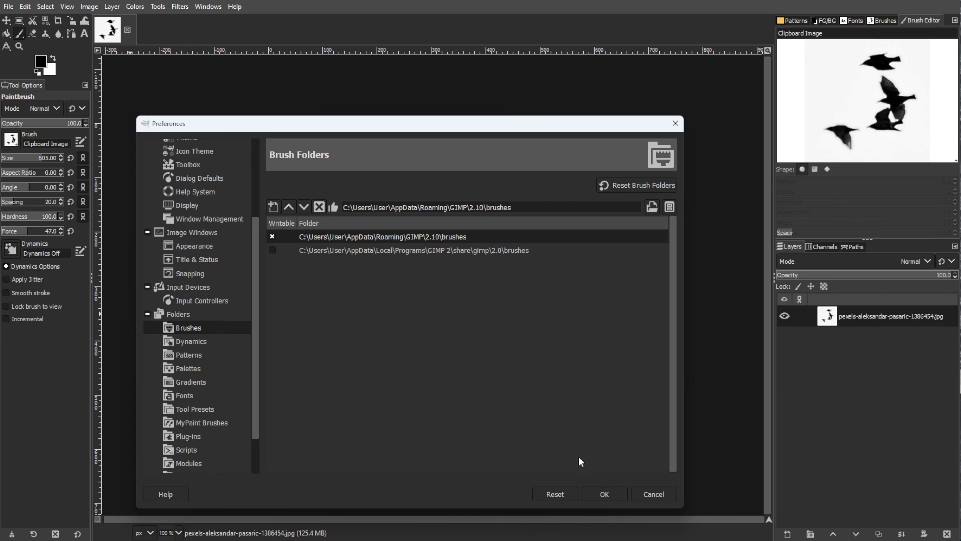
{"action": "left_click", "coordinate": [602, 493]}
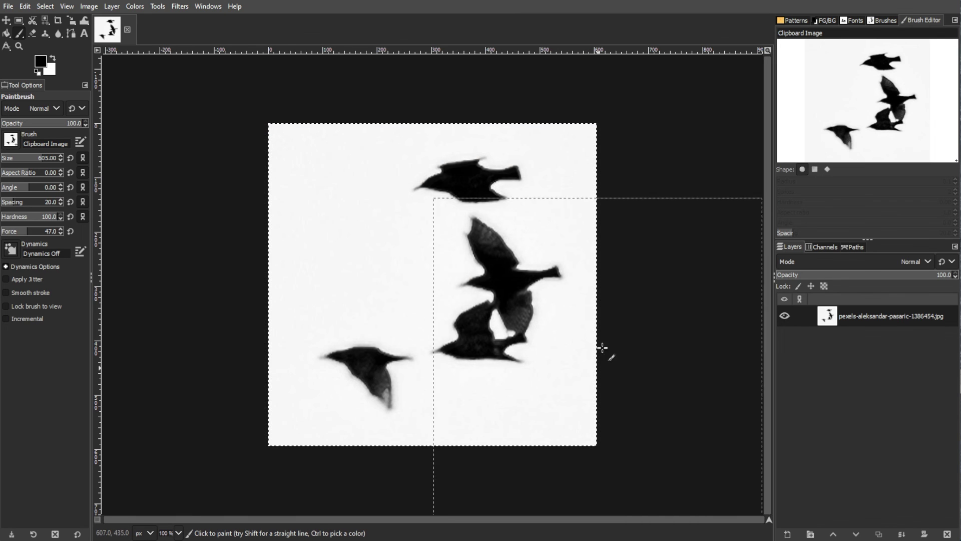